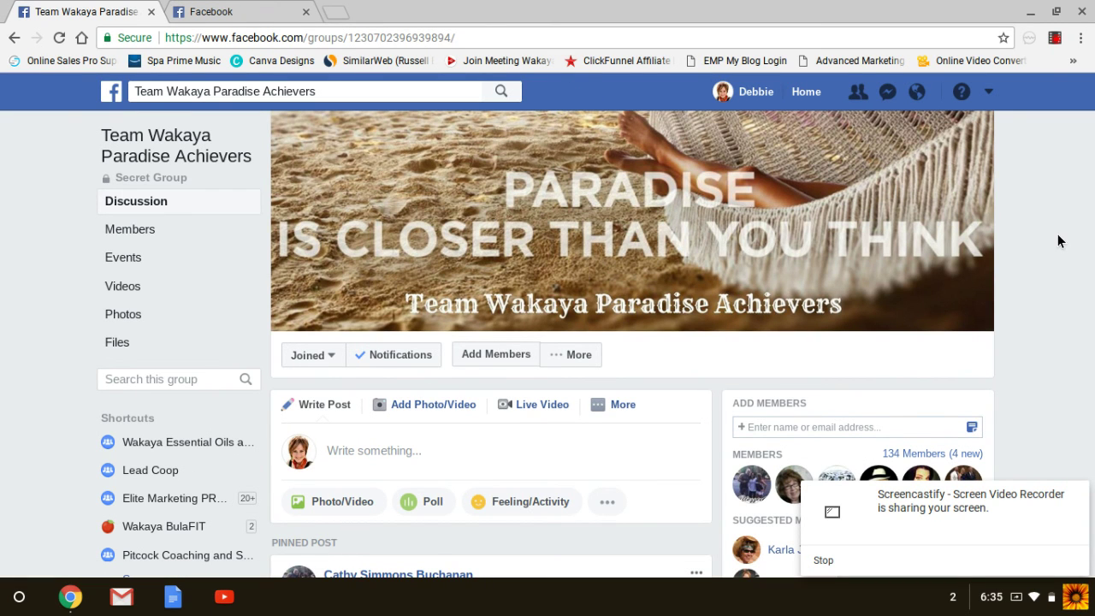
- Try adding the new member to the group, see she's already a member, and clear the field
click(1077, 496)
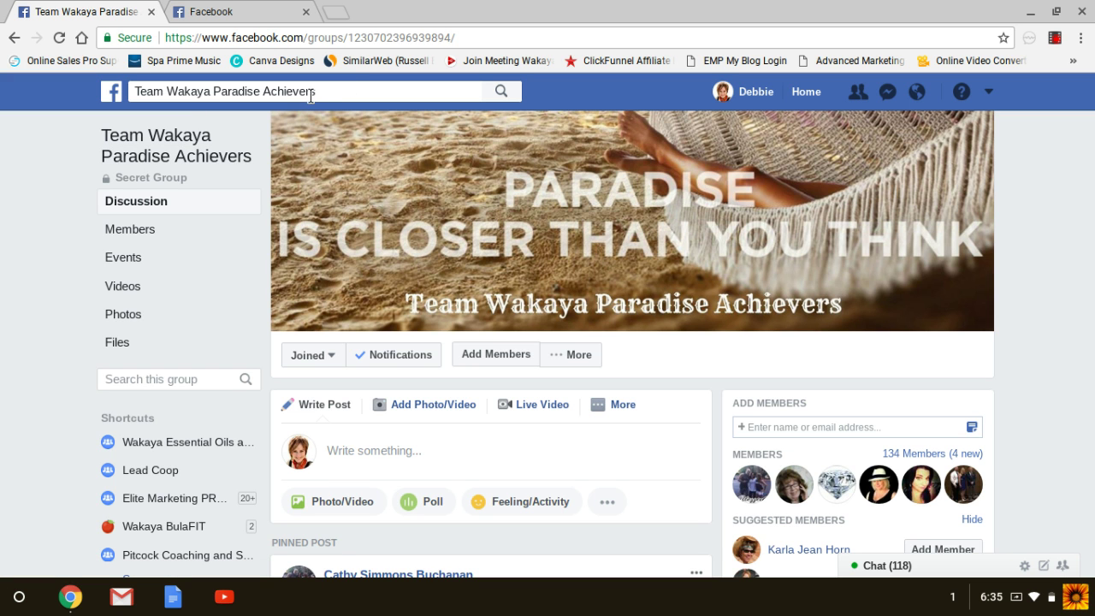
click(327, 93)
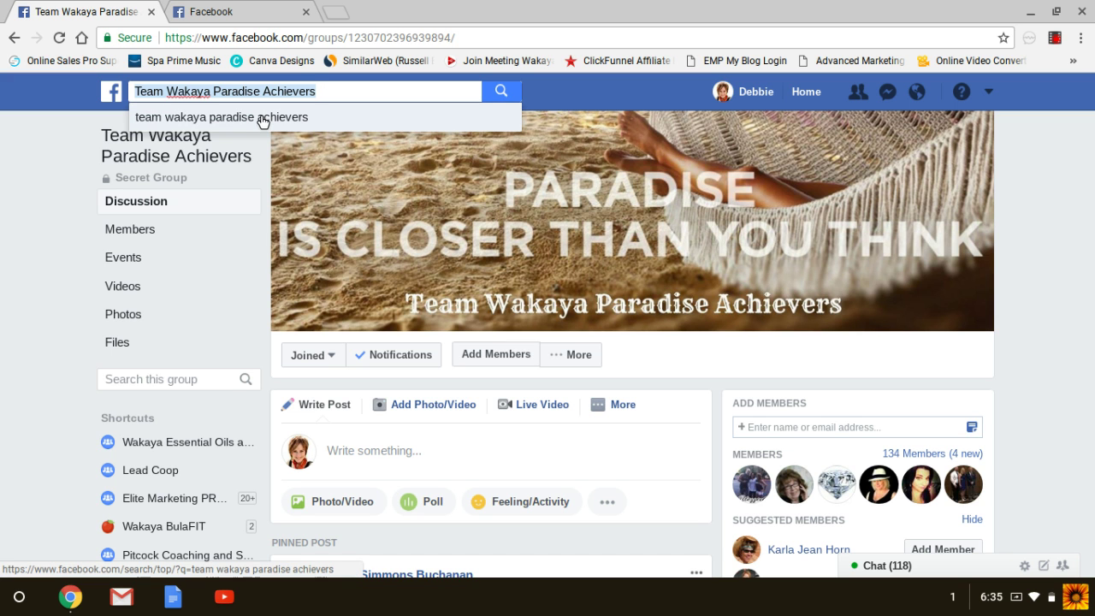
click(32, 148)
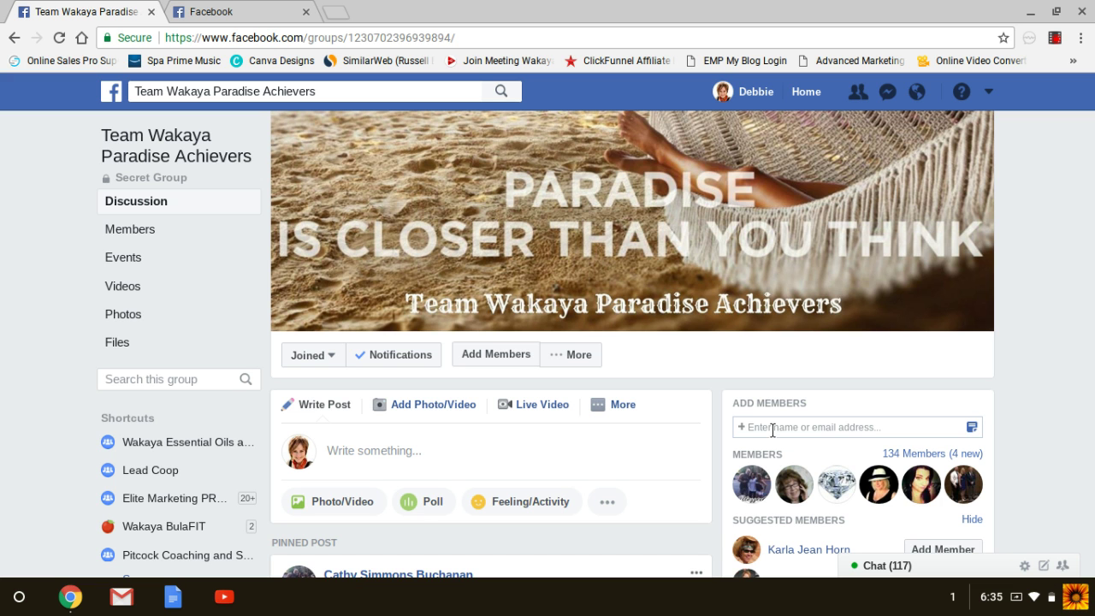
click(772, 430)
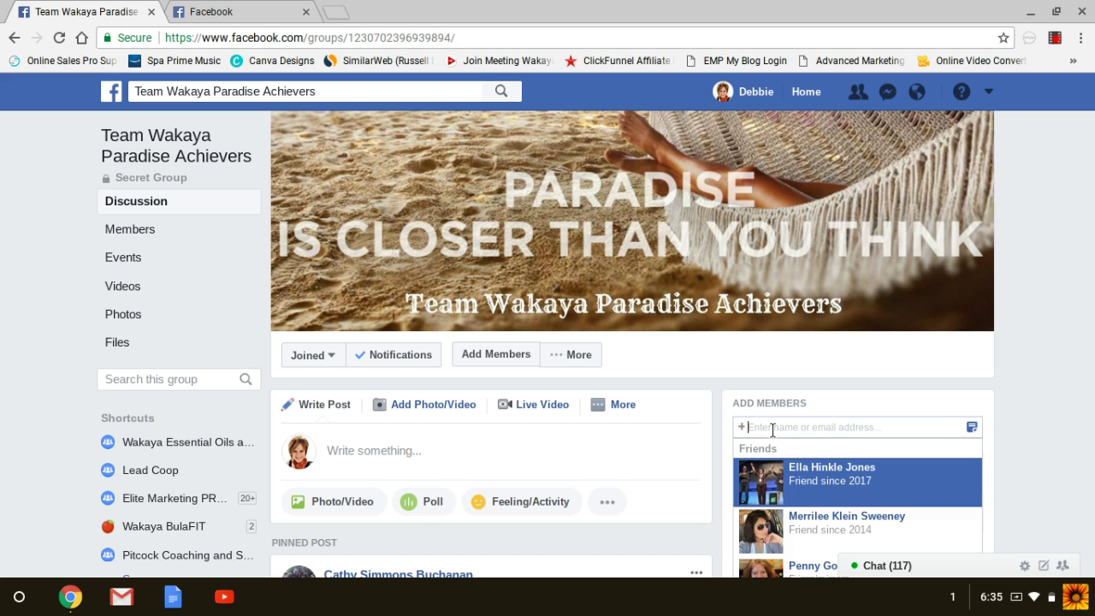
text(Carole)
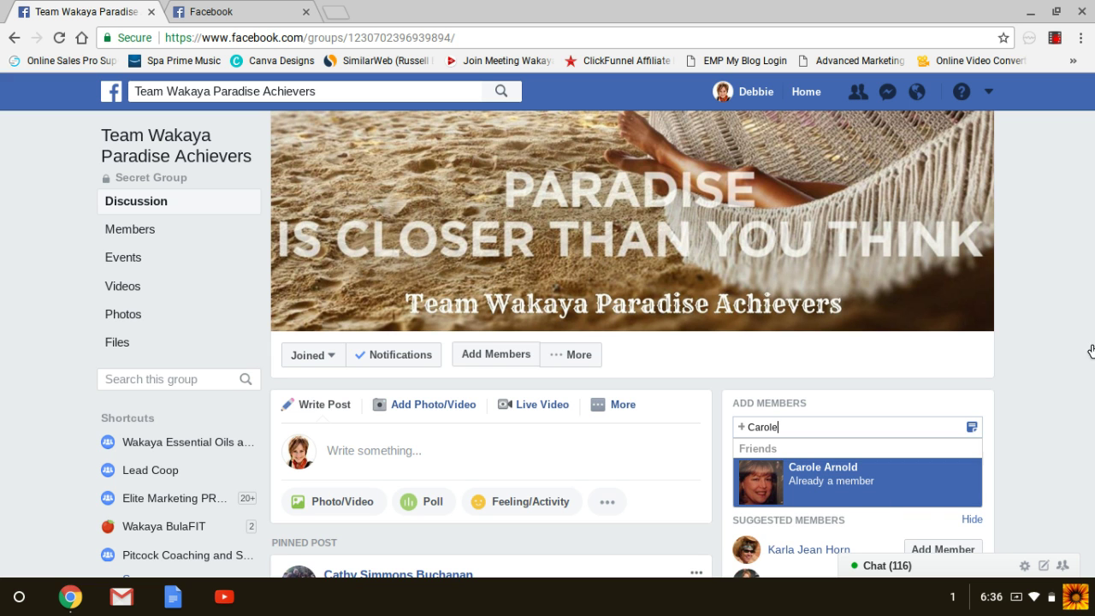
click(1059, 277)
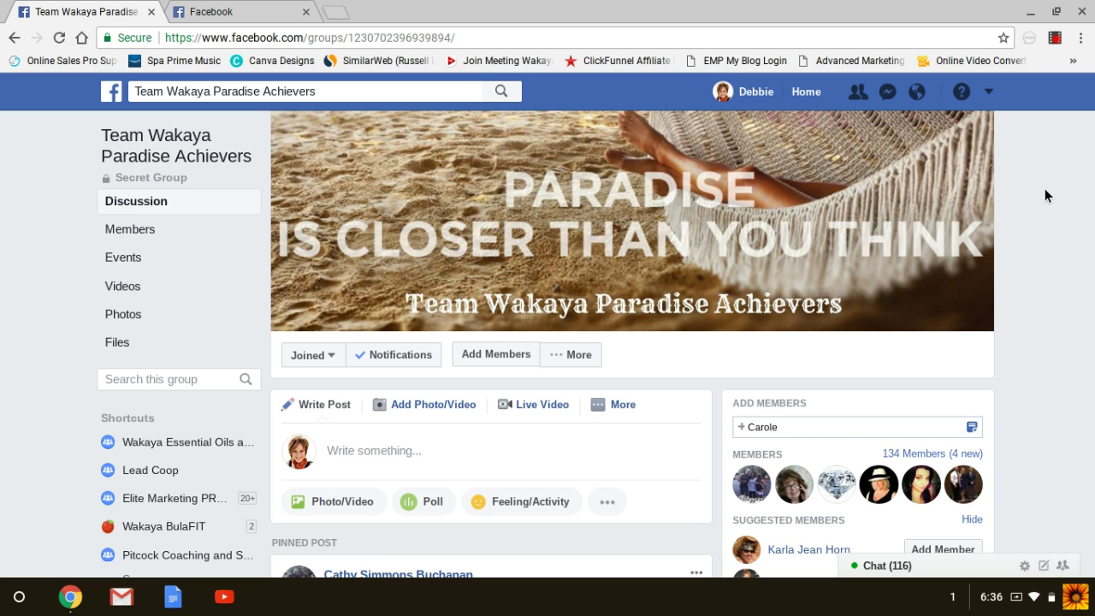
double_click(784, 429)
key(BackSpace)
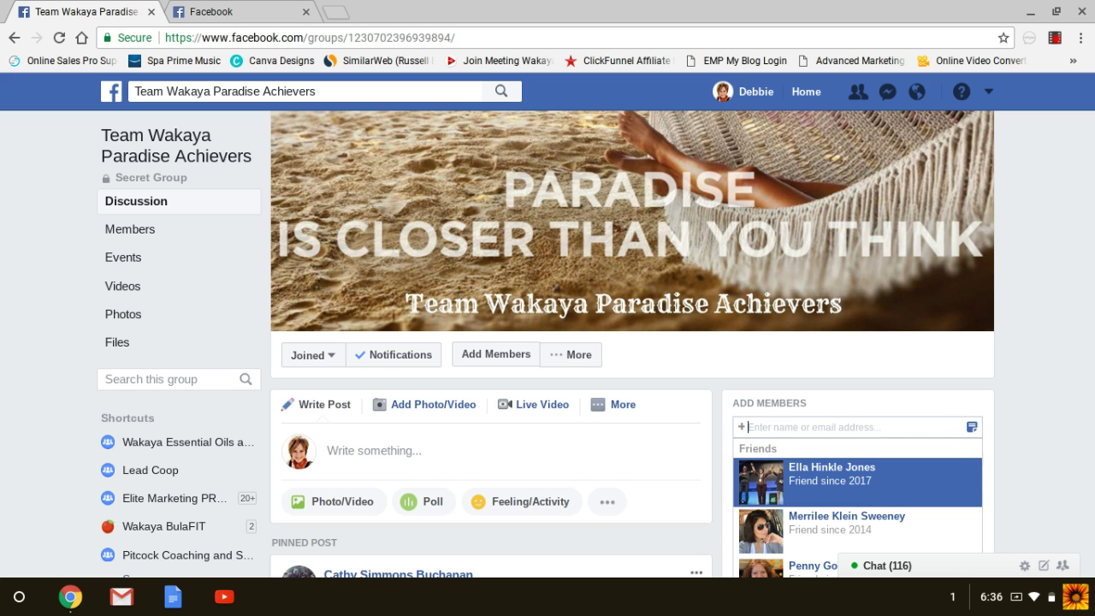
click(1029, 216)
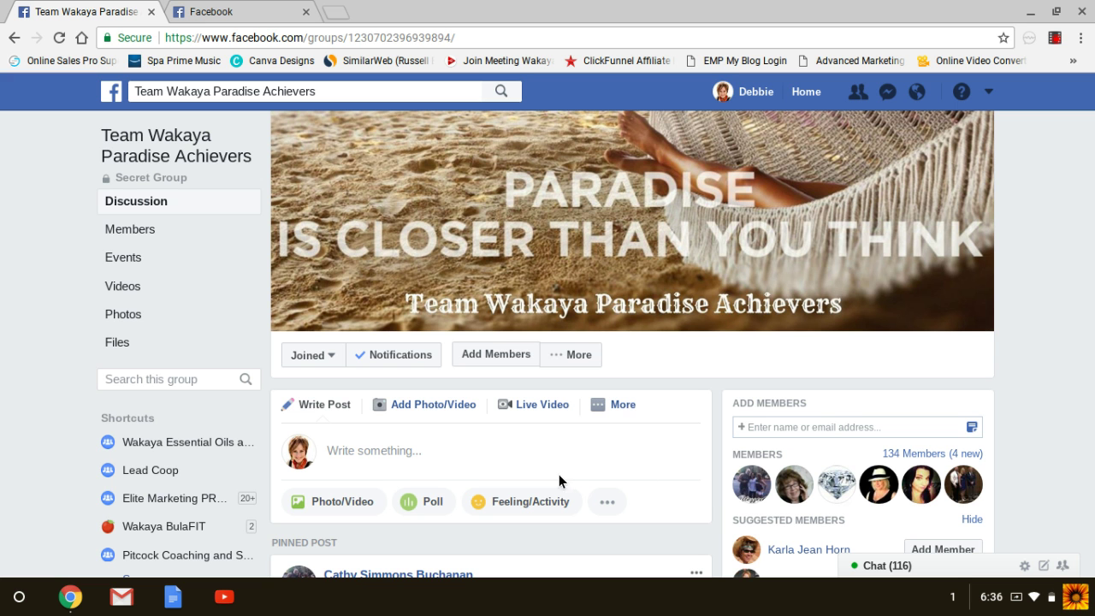
- In the other Facebook tab, search the new member's name and open her profile
click(226, 14)
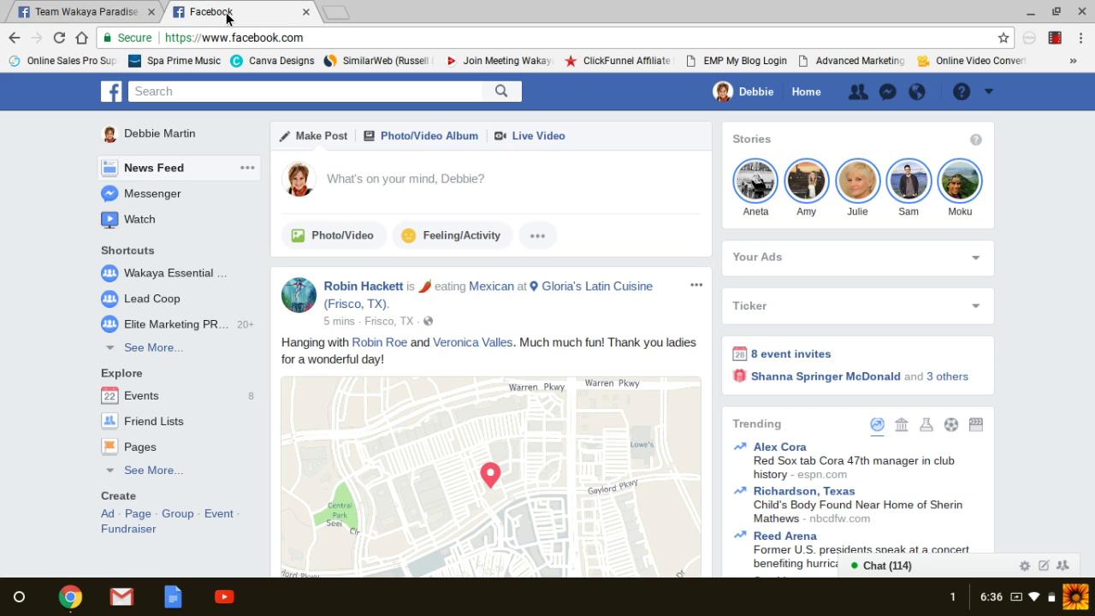
click(174, 100)
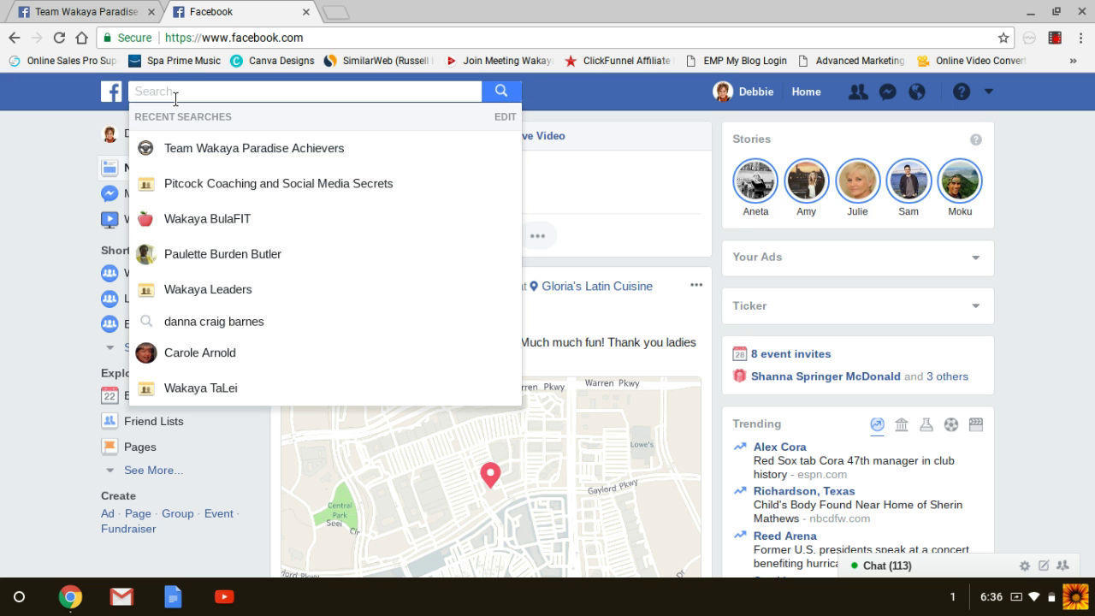
text(Carole)
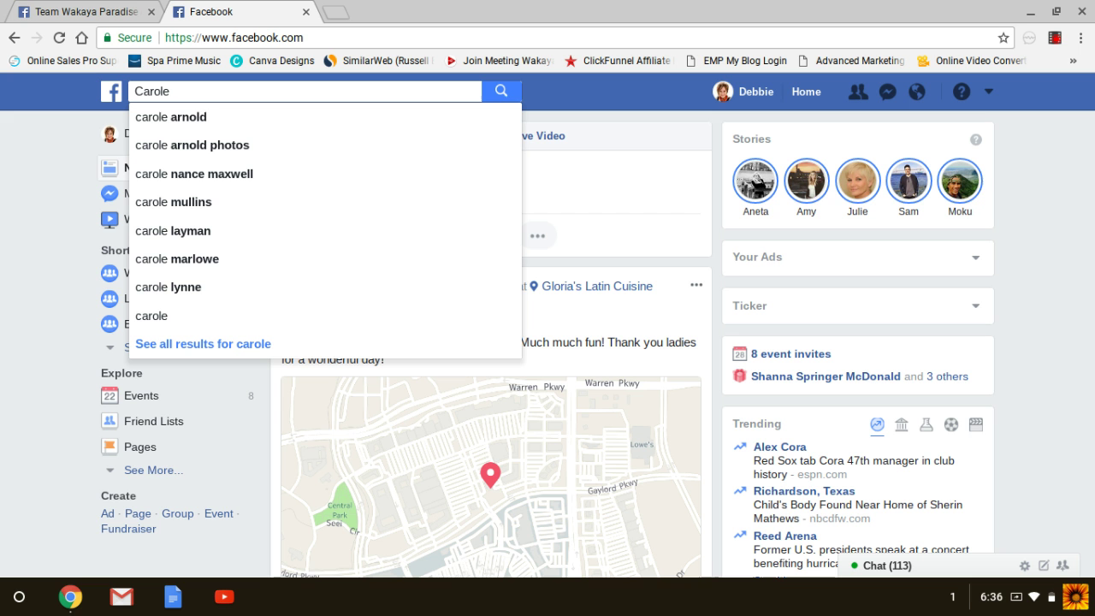
click(177, 118)
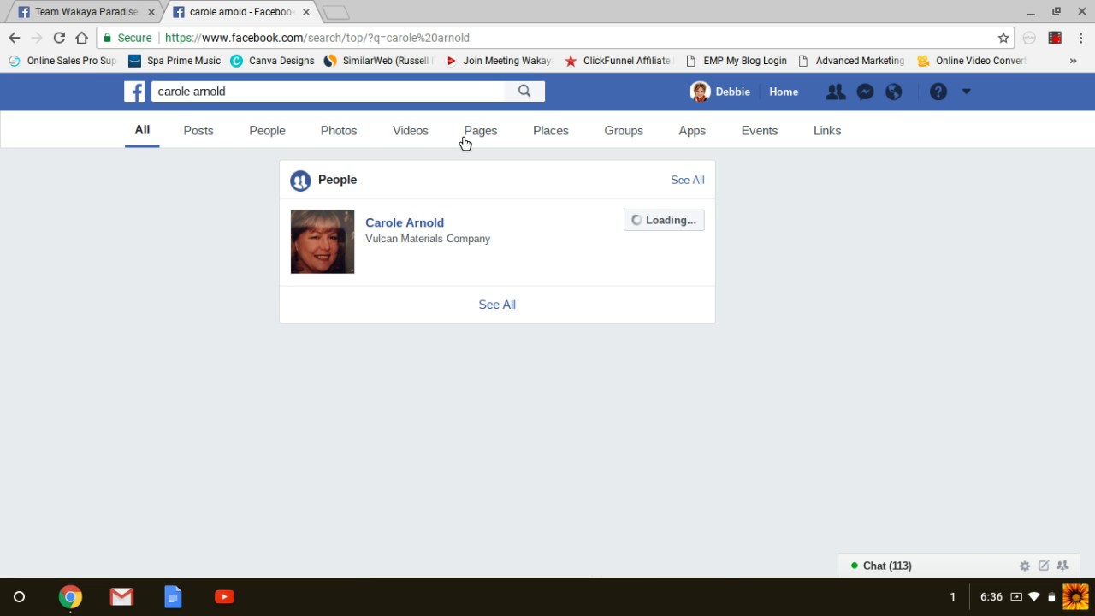
click(398, 225)
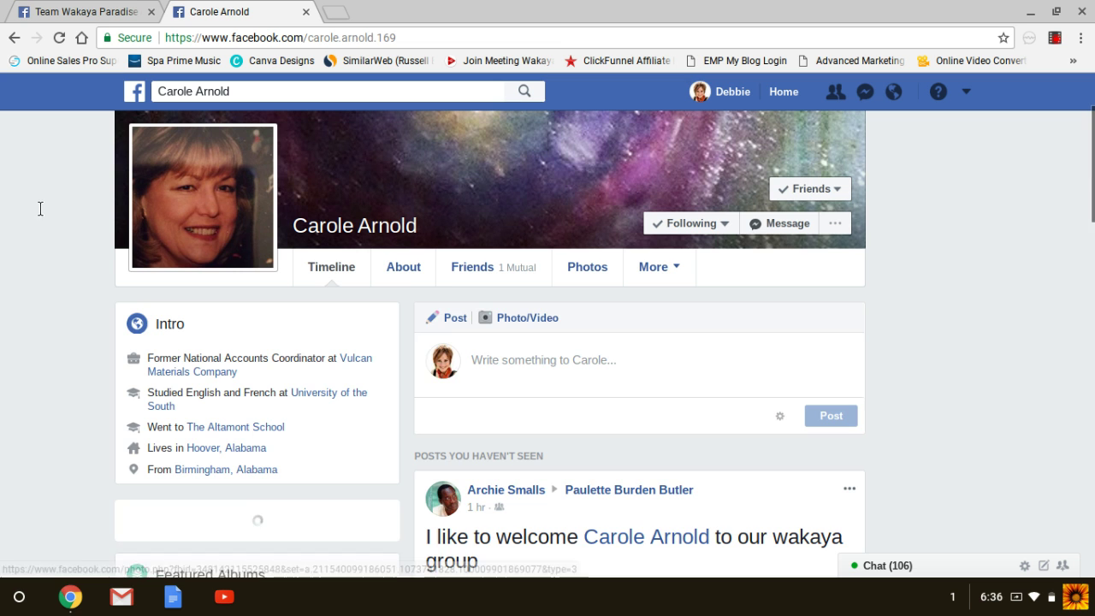
- Open the member's profile picture full size in the photo viewer
click(207, 188)
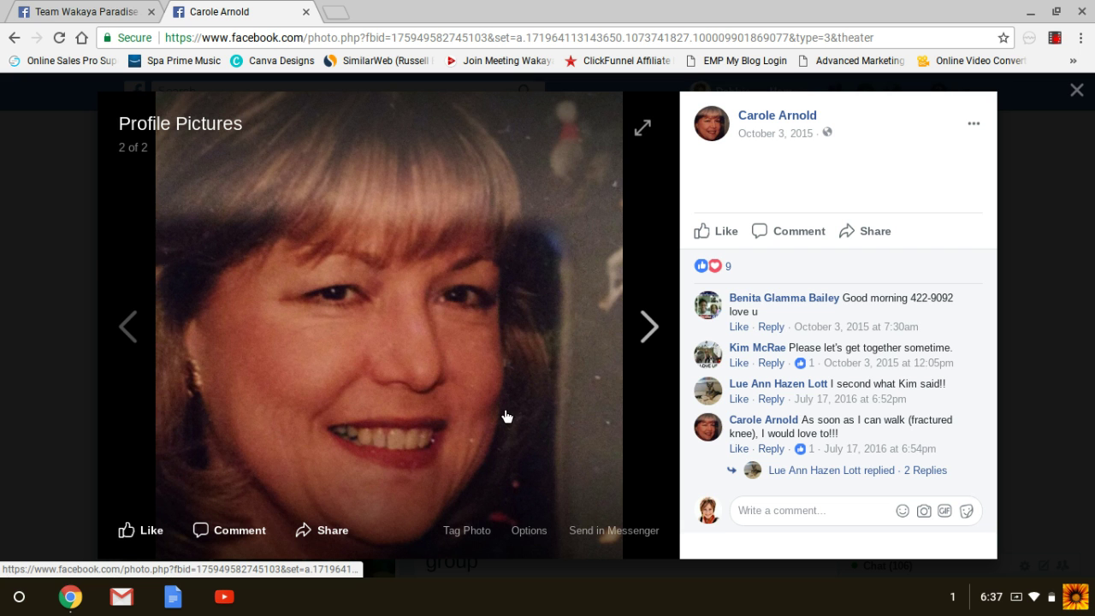
click(433, 254)
right_click(434, 255)
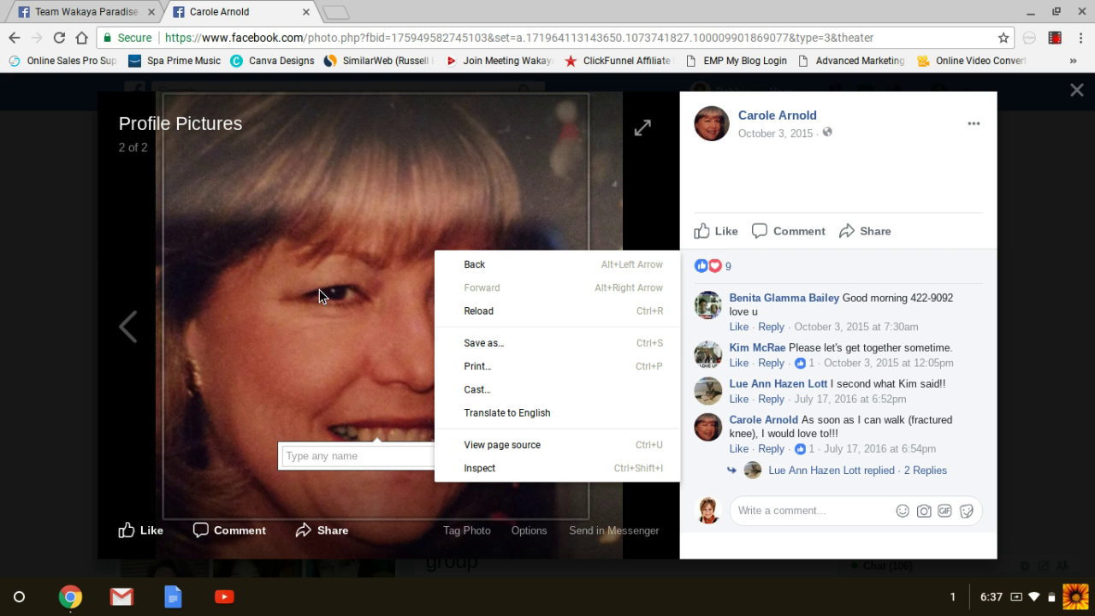
click(528, 534)
- Download the profile photo from the viewer's options and show it in its folder
click(529, 535)
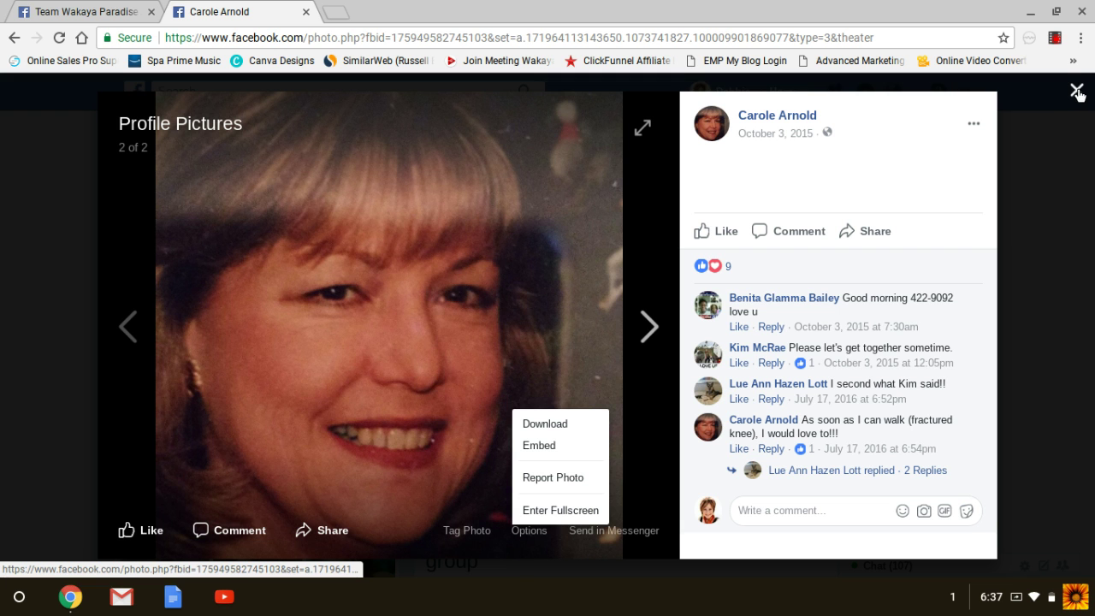
click(542, 423)
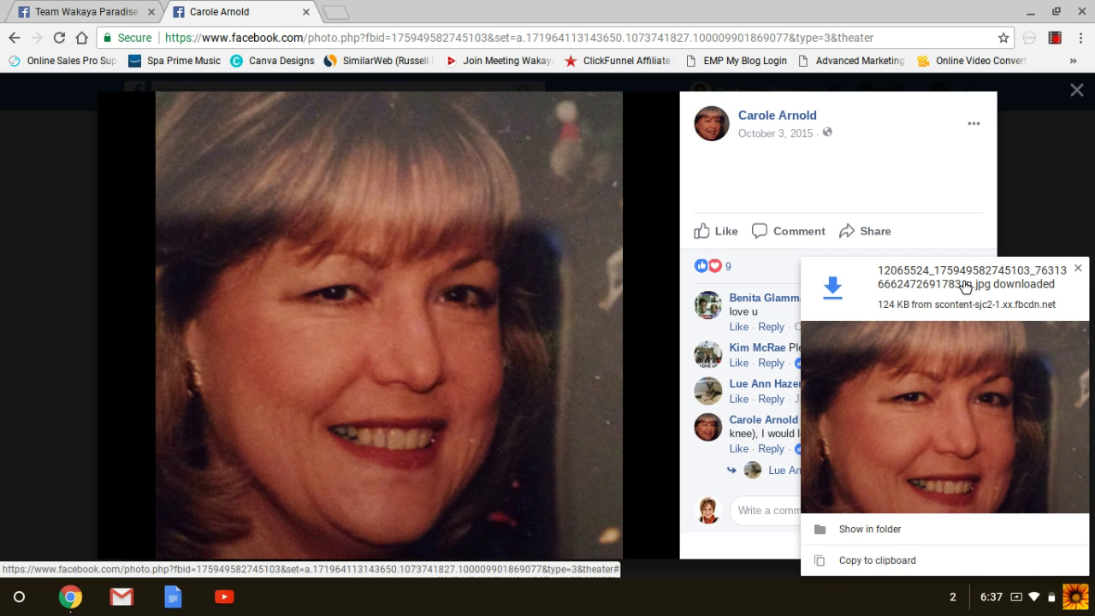
click(864, 528)
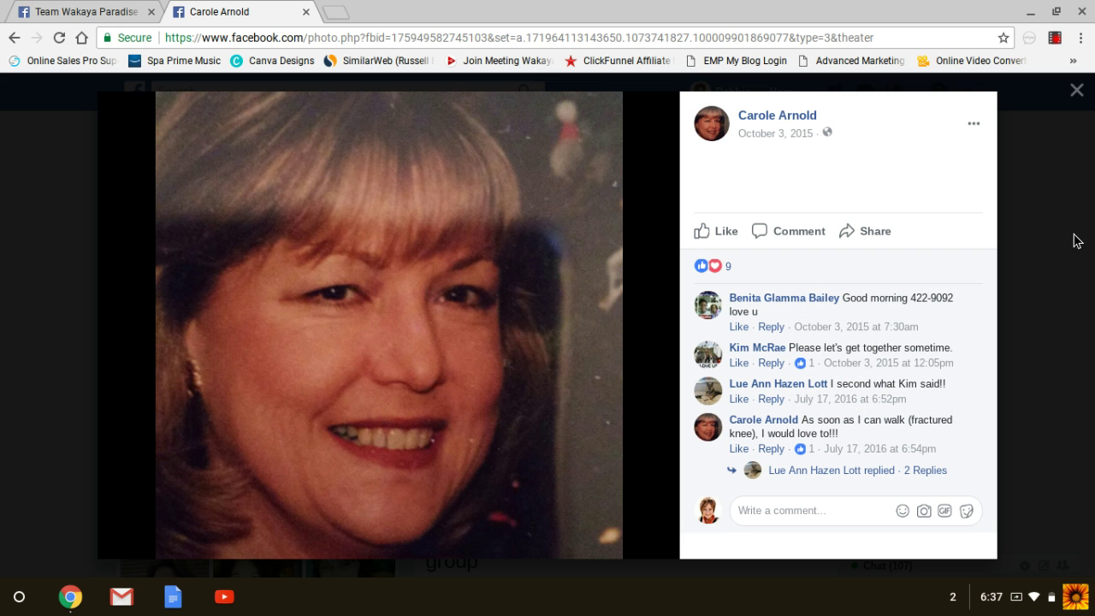
click(449, 374)
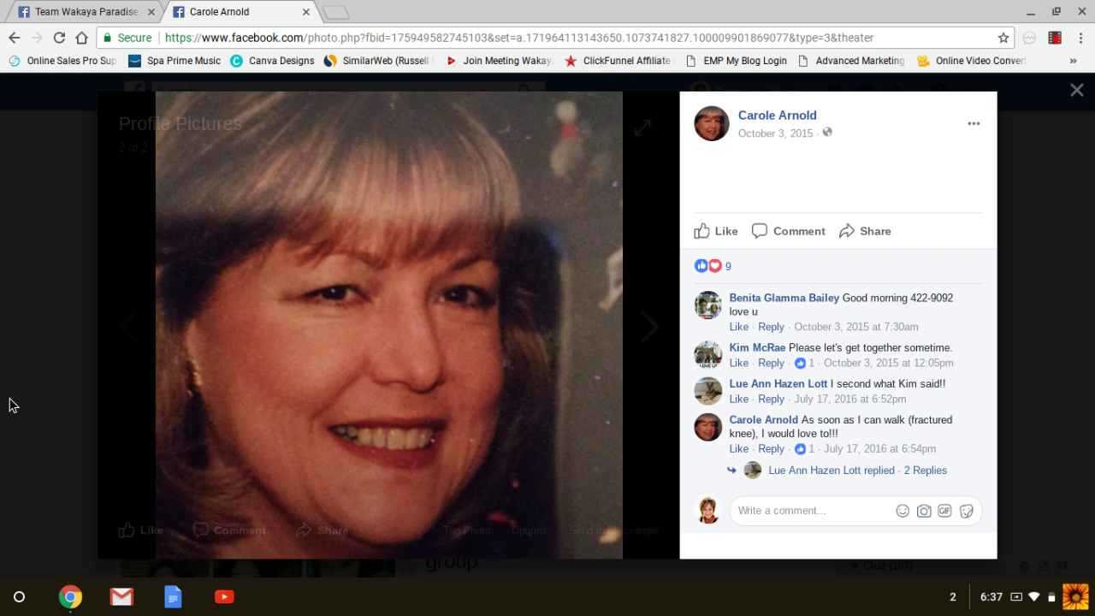
- On the group page, draft the post 'Welcome [new member] to the group.' with her tagged
click(57, 14)
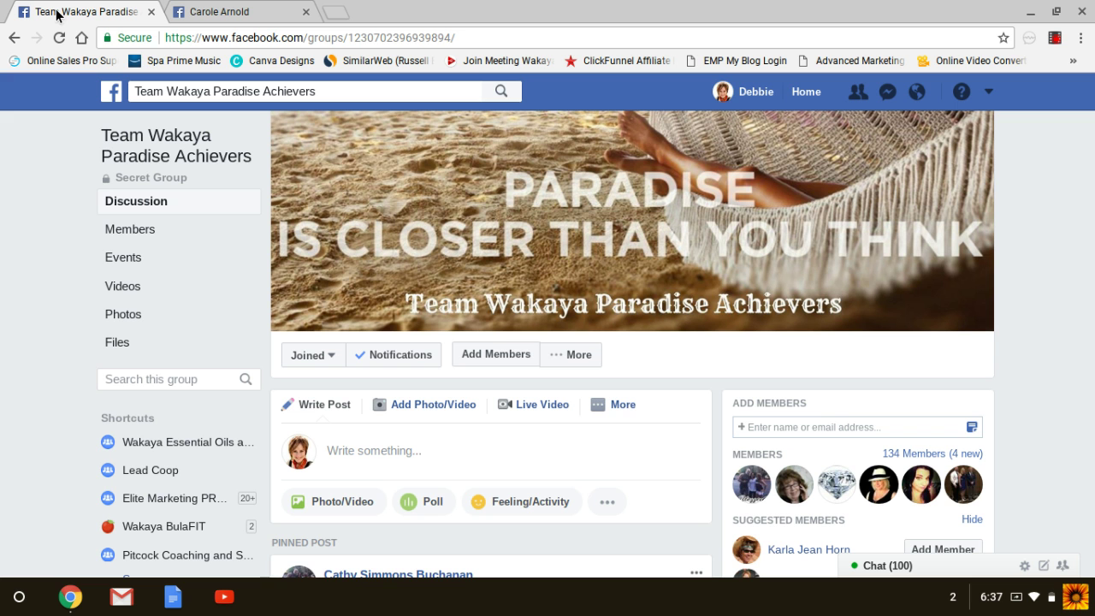
click(347, 446)
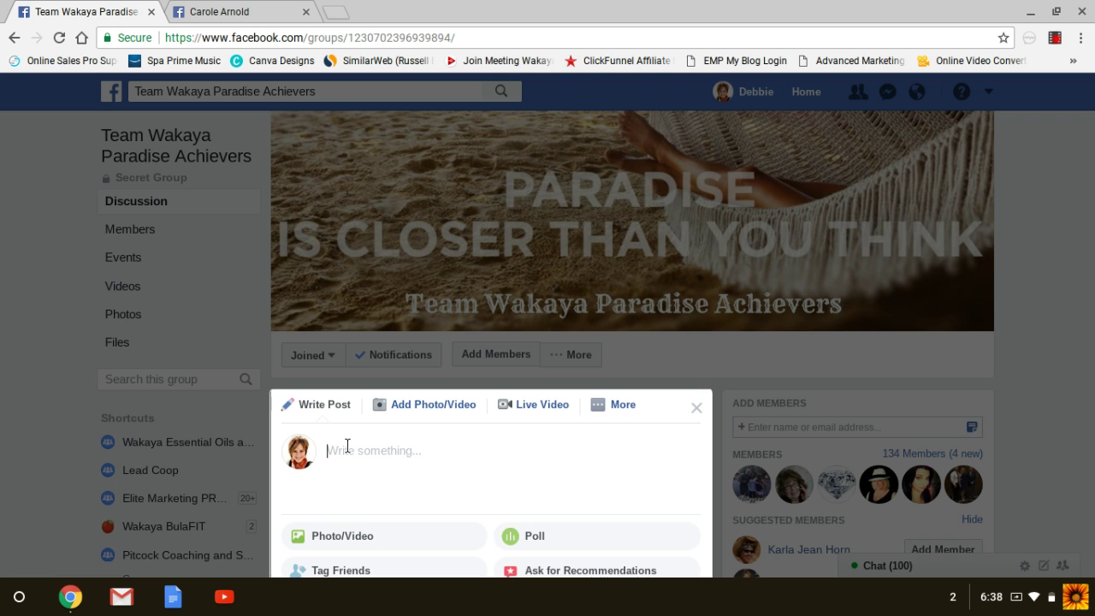
text(Welcome )
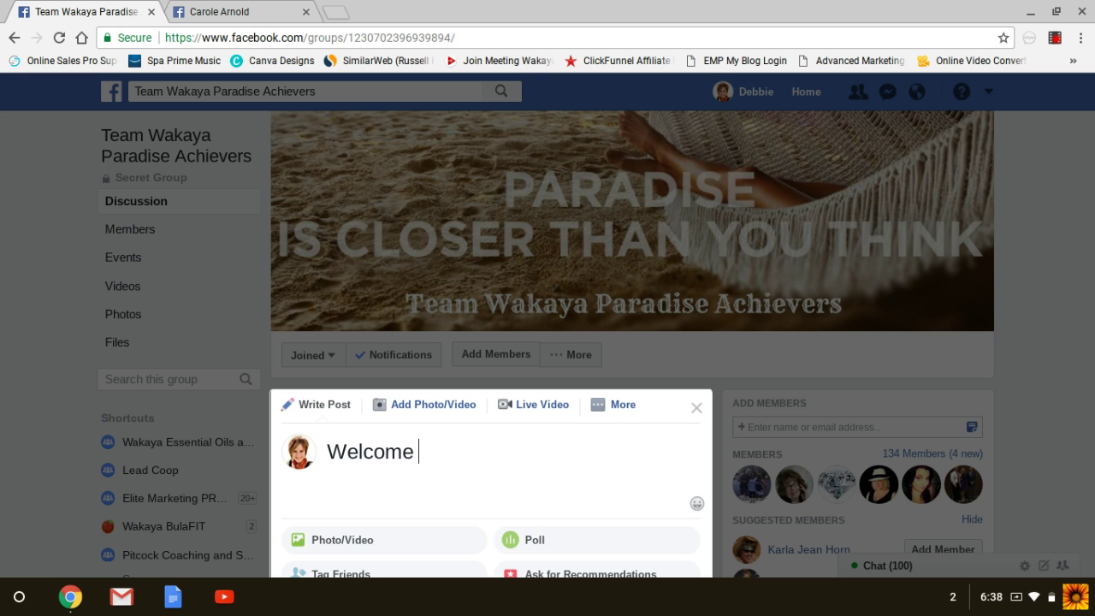
text(Carole)
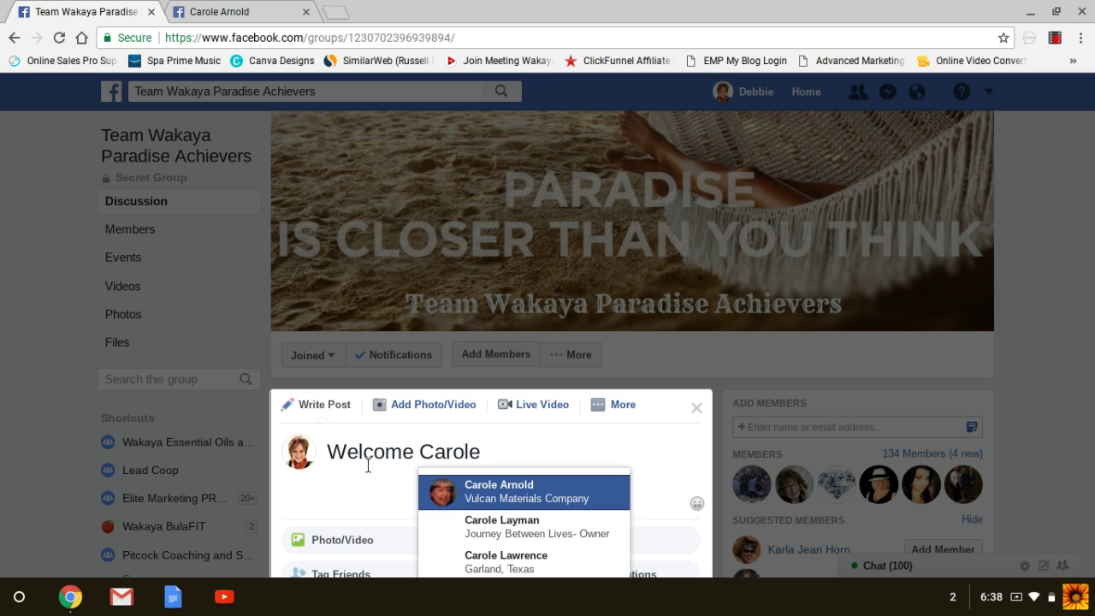
click(499, 491)
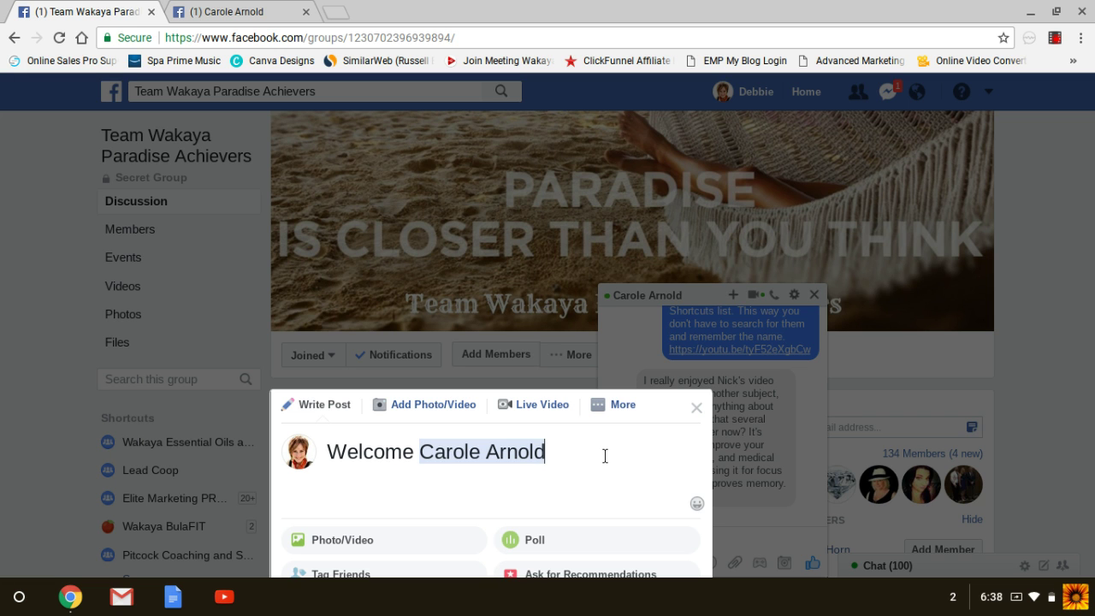
text(to the group.)
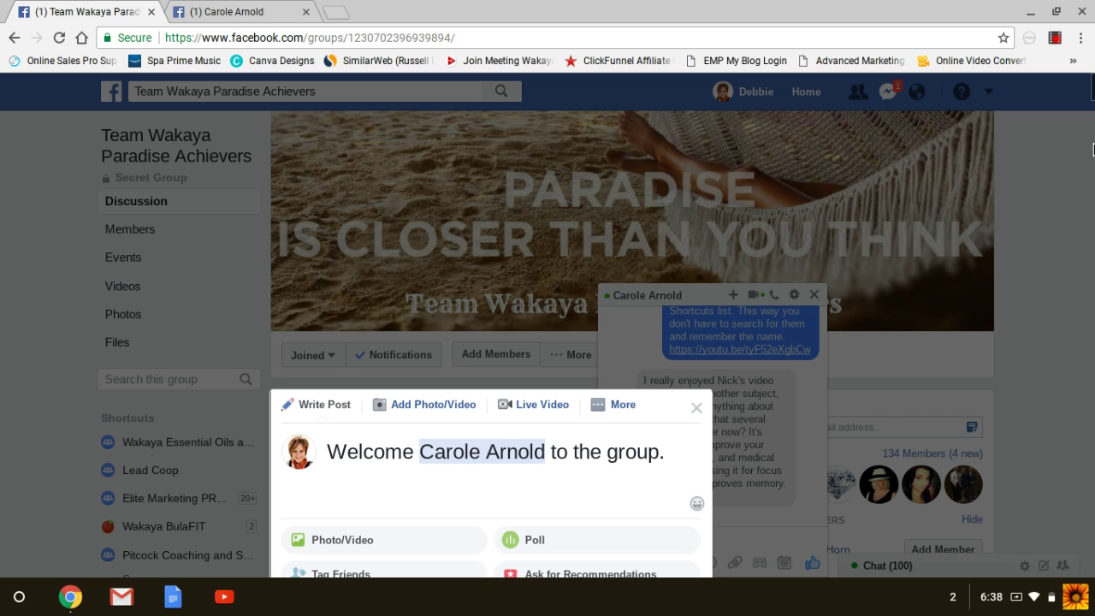
scroll(1093, 96, down, 3)
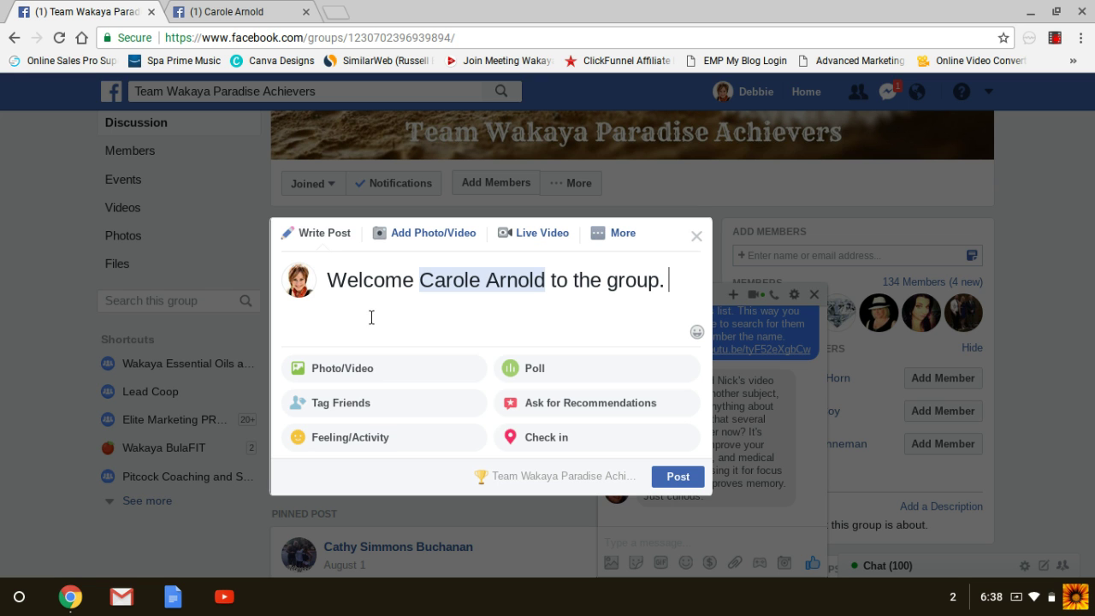
- Attach the new member's profile photo from the Downloads folder to the post
click(336, 369)
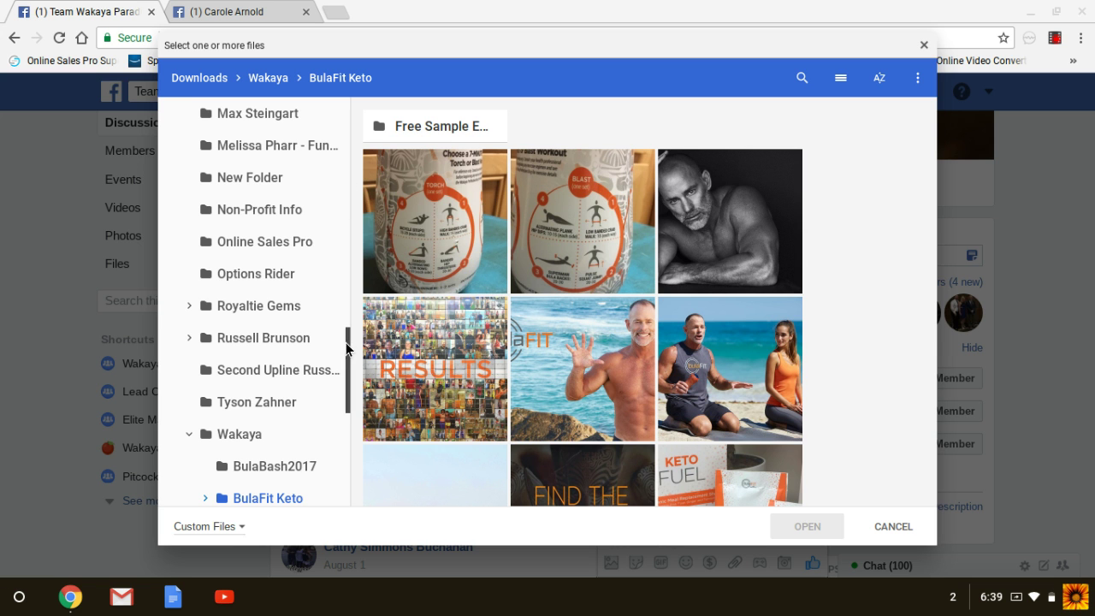
scroll(350, 291, up, 3)
drag(349, 288, 348, 119)
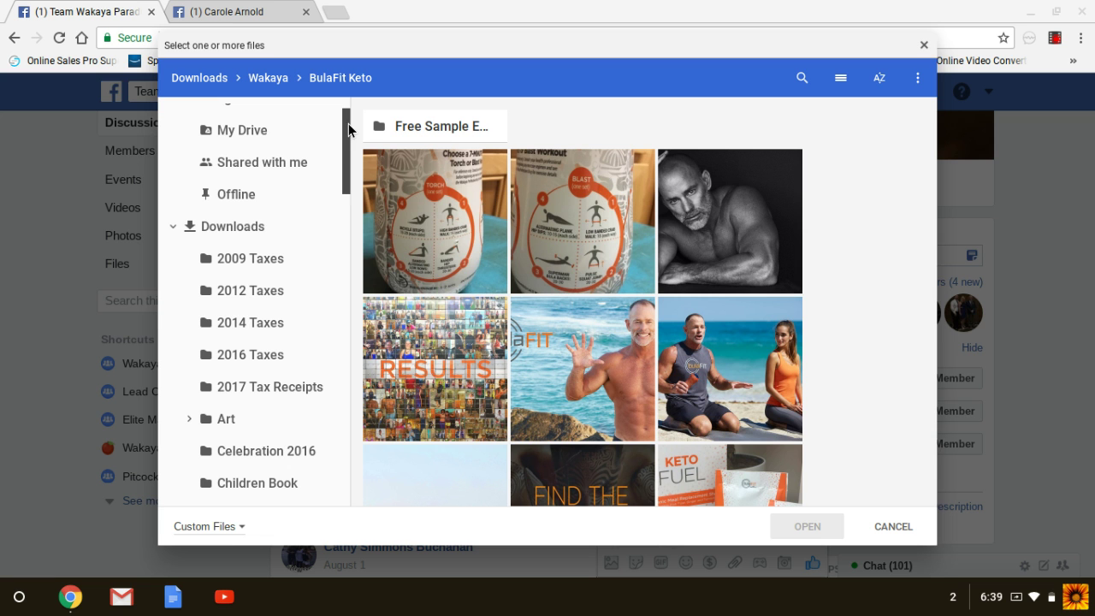
click(222, 228)
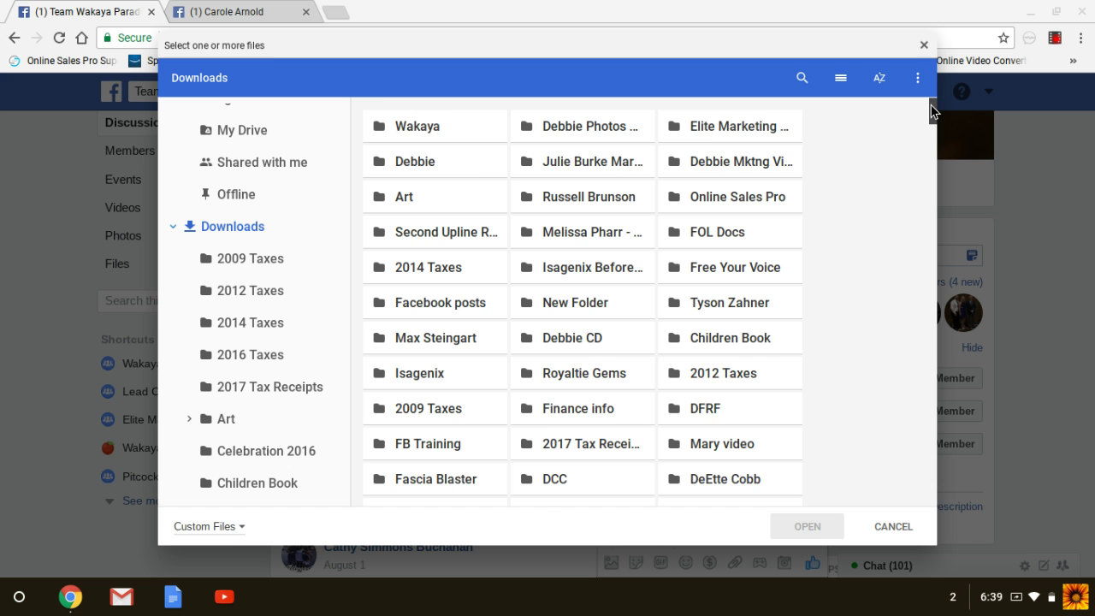
drag(932, 111, 932, 124)
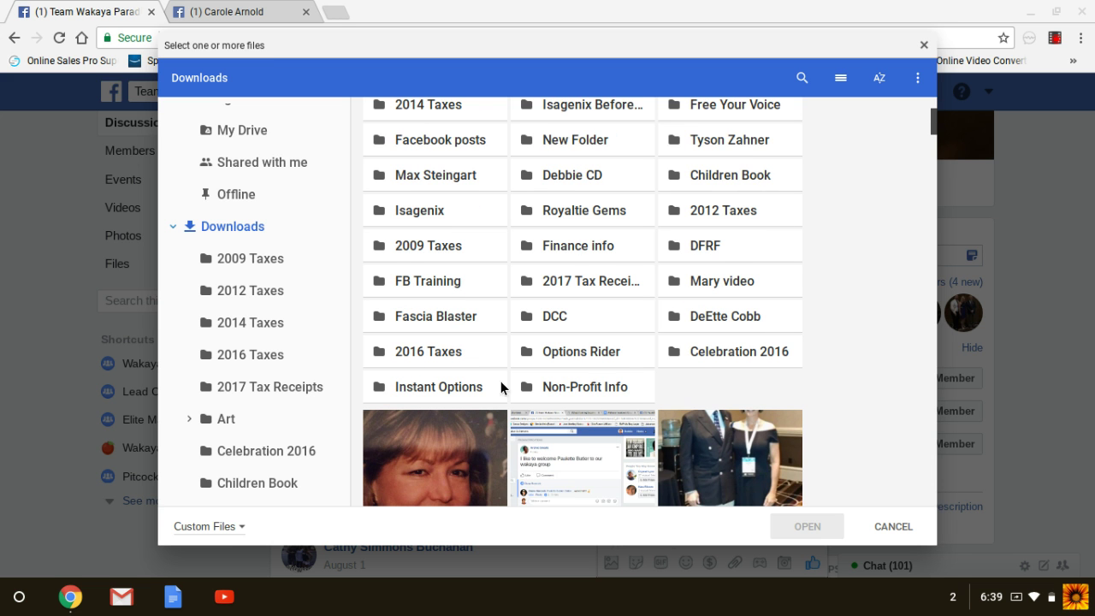
scroll(444, 410, down, 3)
click(444, 411)
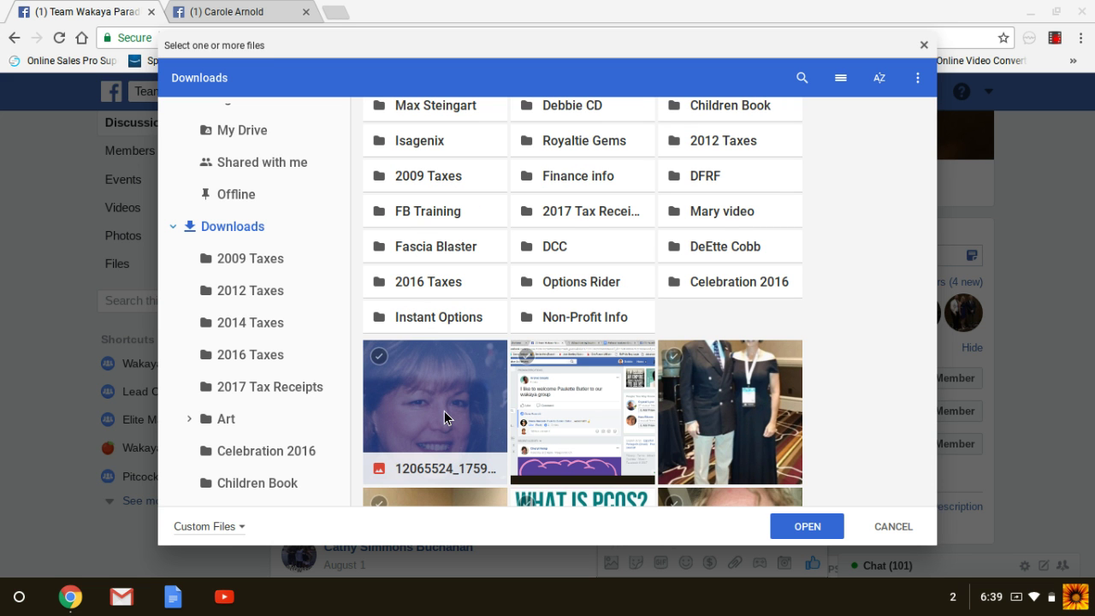
click(807, 526)
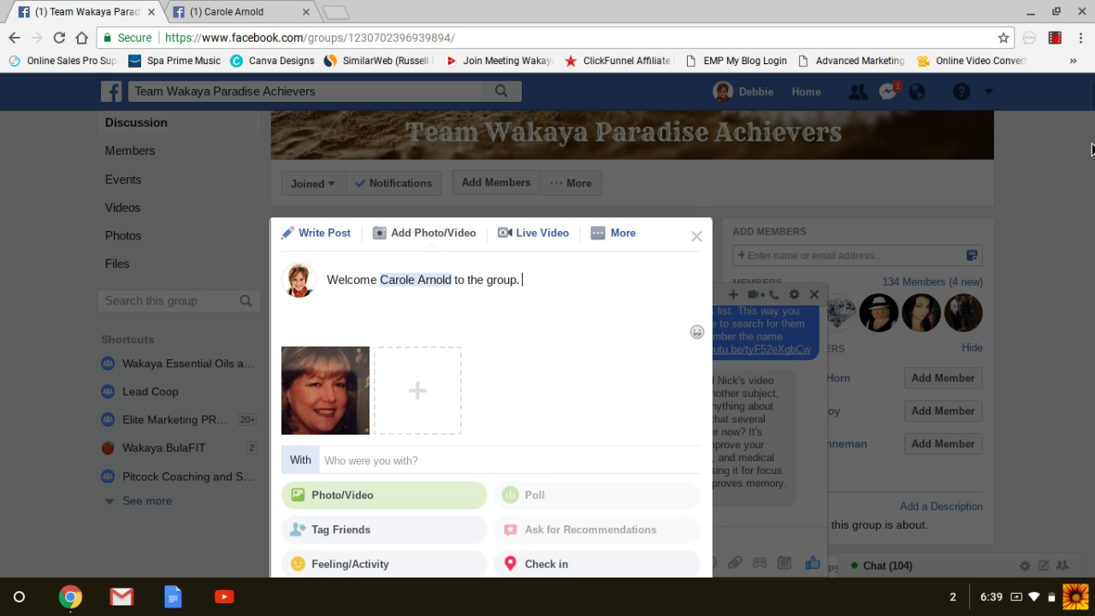
- Place the cursor at the end of the welcome message and start erasing its ending
scroll(1091, 94, down, 3)
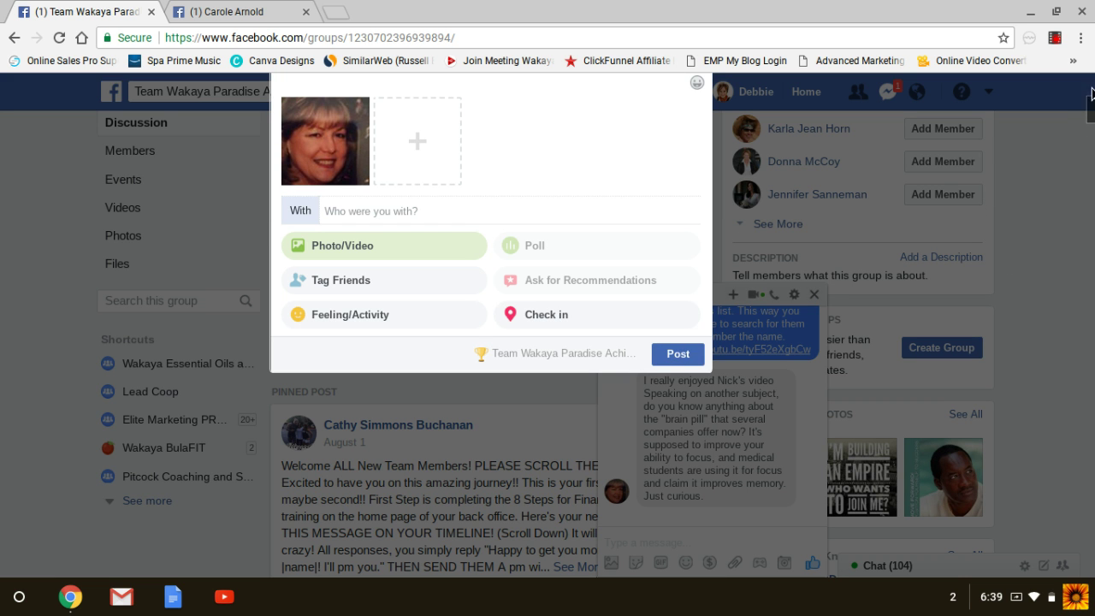
drag(1091, 110, 1092, 103)
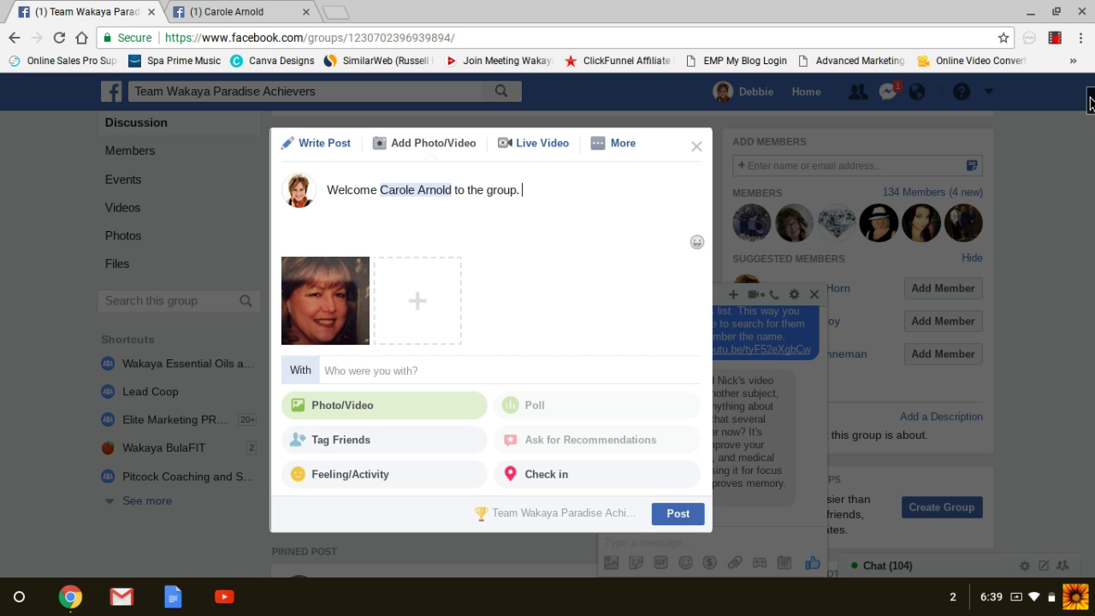
click(558, 195)
key(BackSpace)
key(BackSpace)
key(BackSpace)
key(BackSpace)
key(BackSpace)
key(BackSpace)
key(BackSpace)
key(BackSpace)
key(BackSpace)
key(BackSpace)
key(BackSpace)
key(BackSpace)
key(BackSpace)
key(BackSpace)
key(BackSpace)
key(BackSpace)
key(BackSpace)
key(BackSpace)
key(BackSpace)
key(BackSpace)
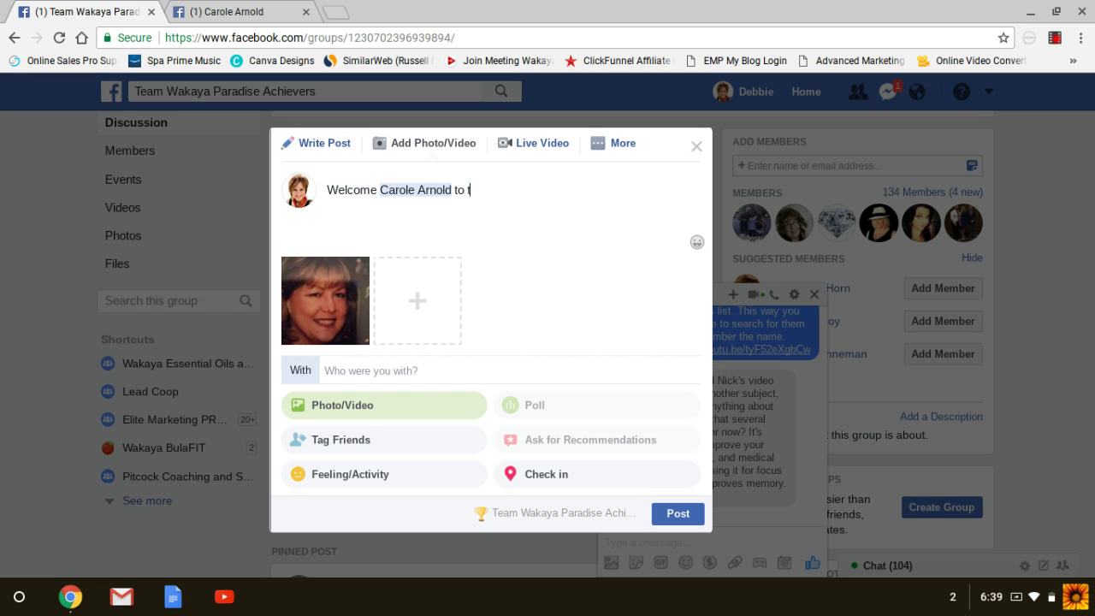